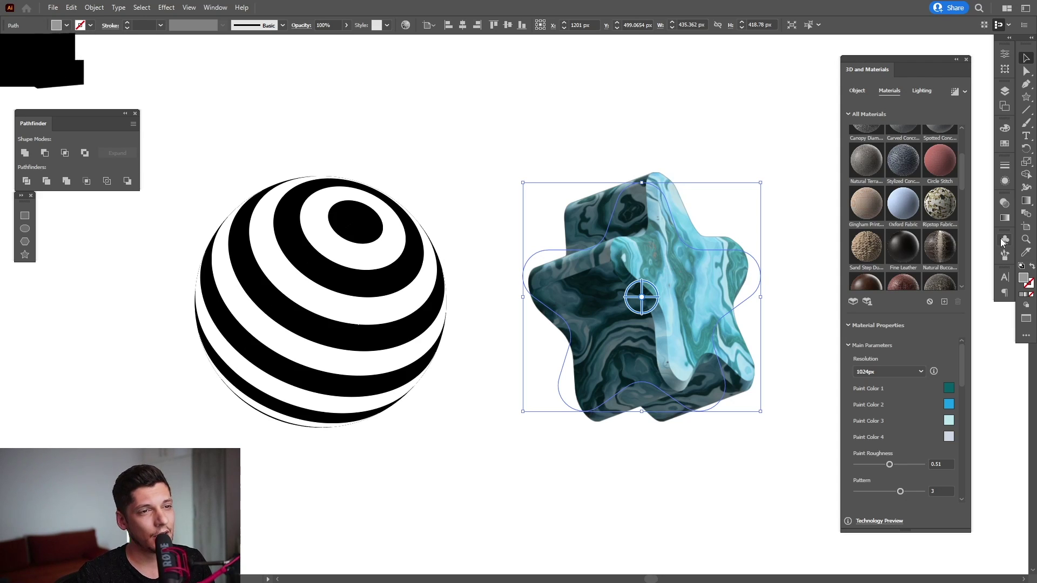
- Review the star's 3D materials, deselect it, and show Effect > 3D and Materials > 3D (Classic)
left_click(862, 93)
left_click(891, 93)
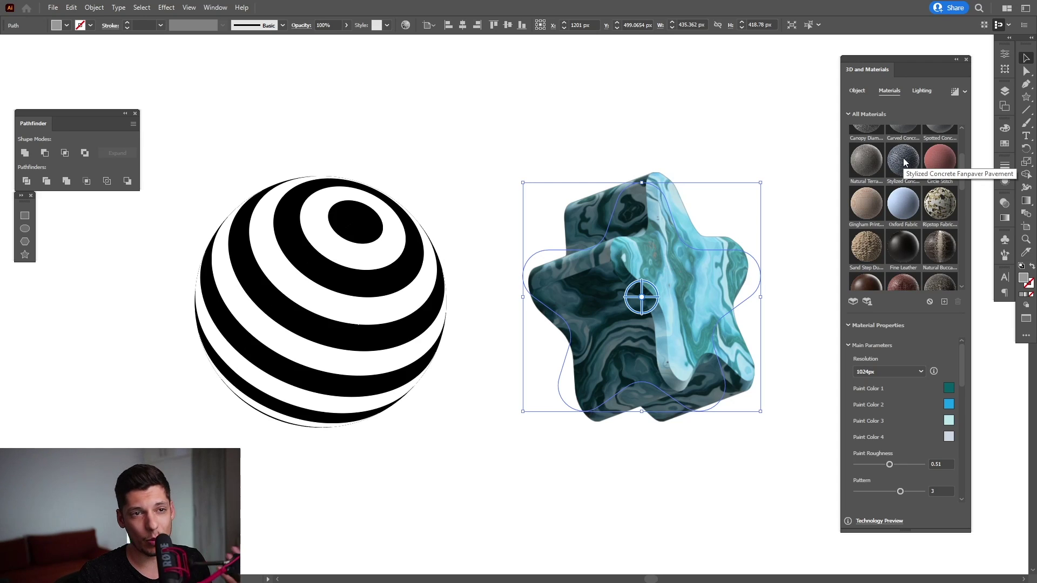
scroll(911, 172, "down", 3)
scroll(911, 174, "down", 2)
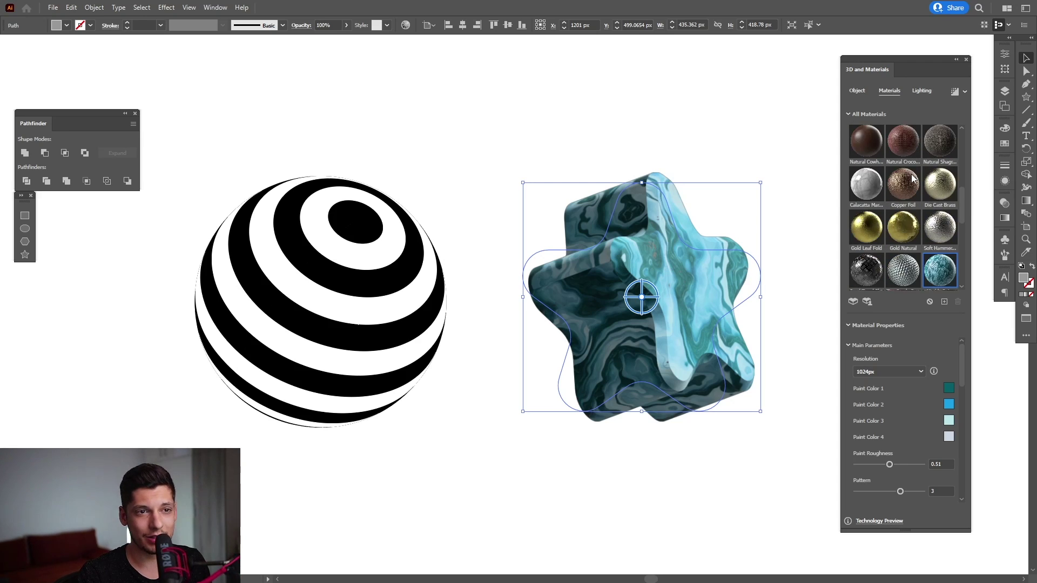
scroll(911, 174, "down", 2)
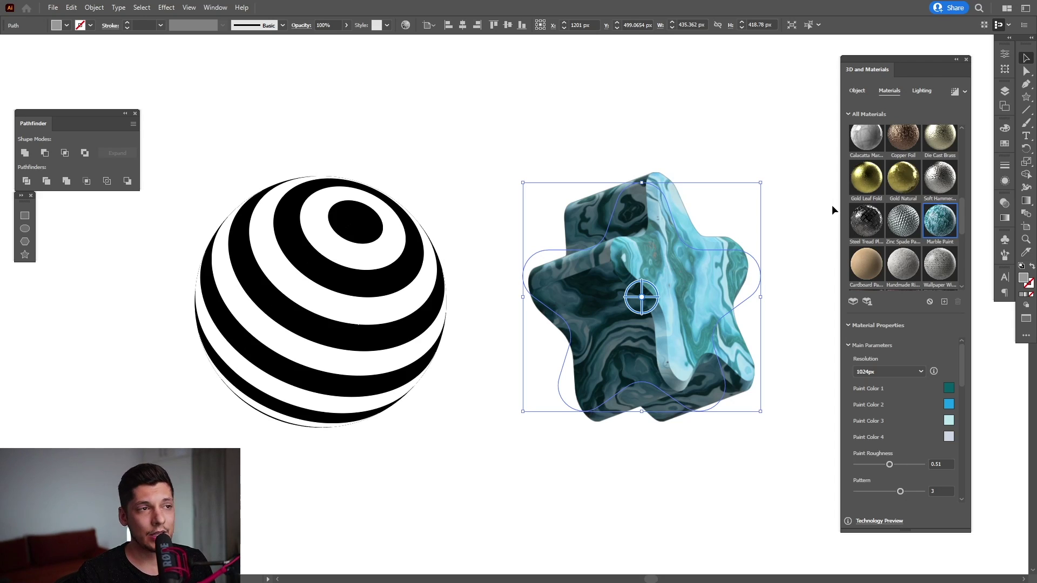
left_click(193, 44)
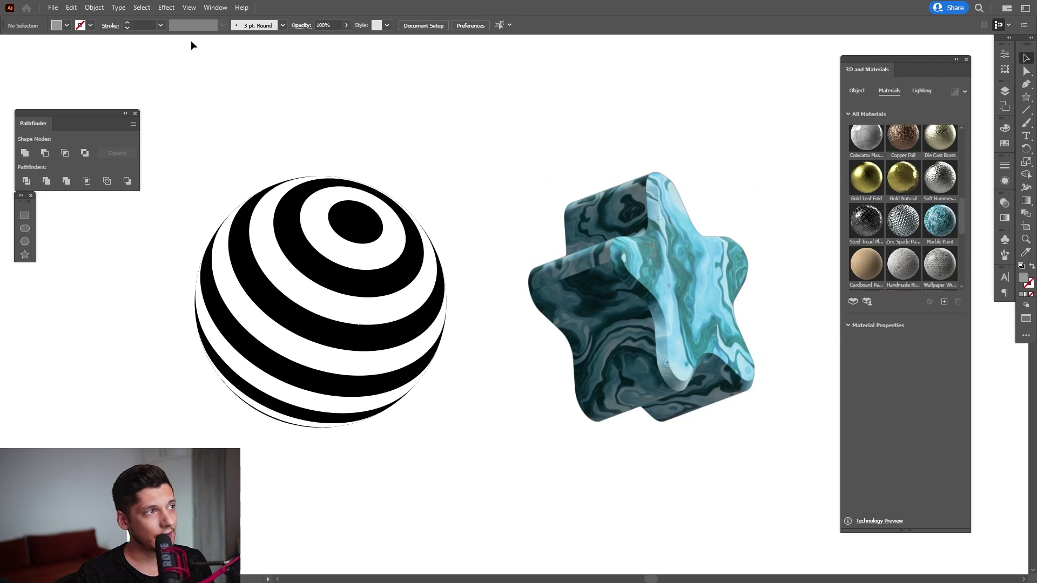
left_click(167, 8)
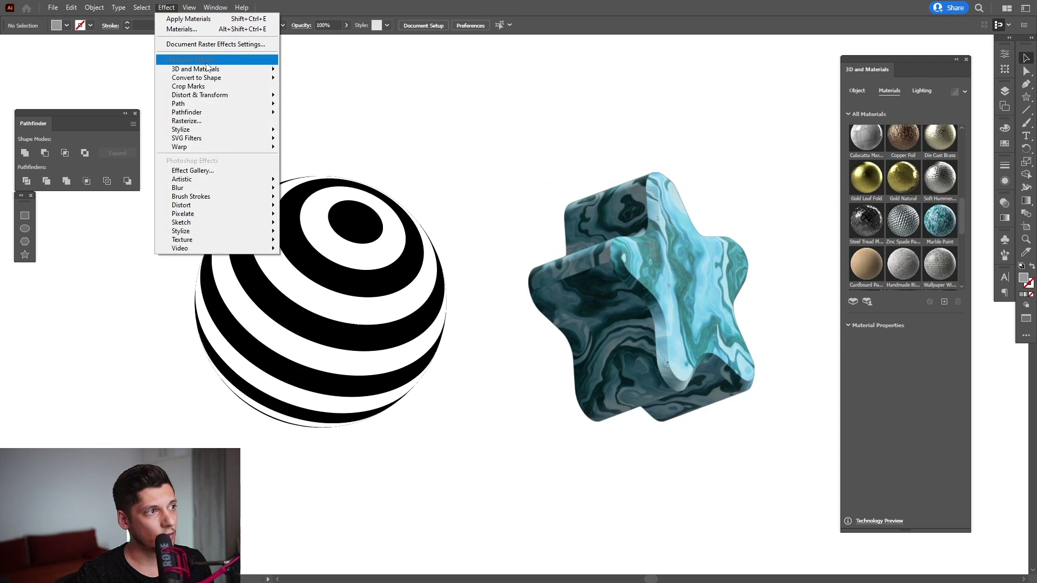
mouse_move(195, 69)
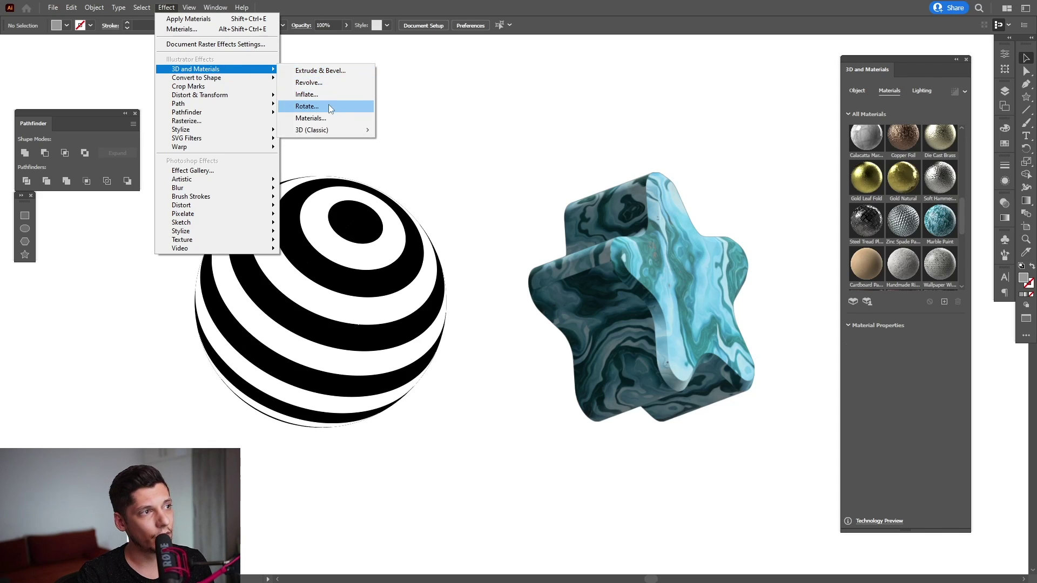
mouse_move(312, 130)
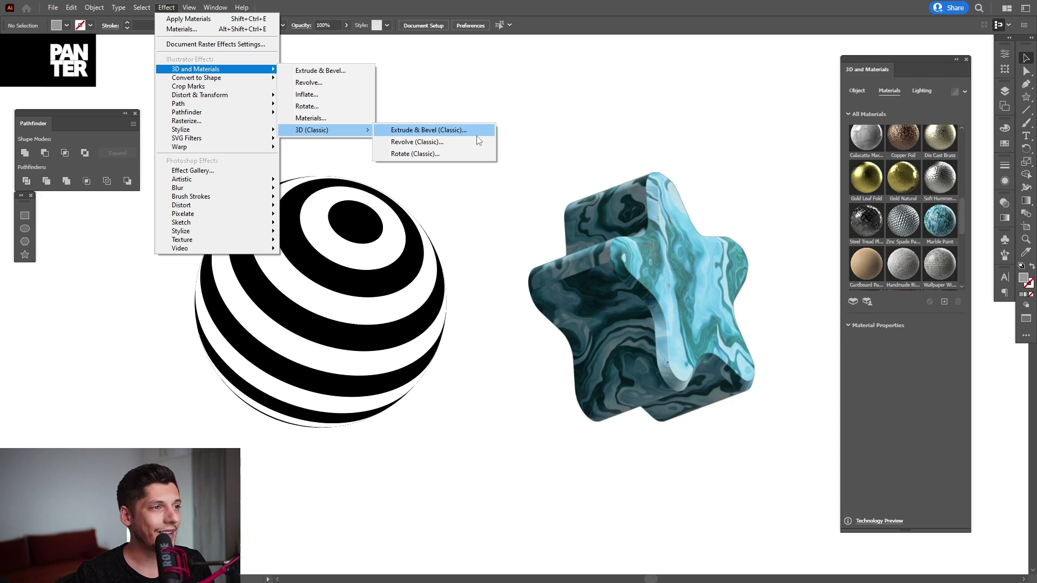
- Dismiss the Effect menu without applying any 3D (Classic) effect to the sphere or star
left_click(692, 117)
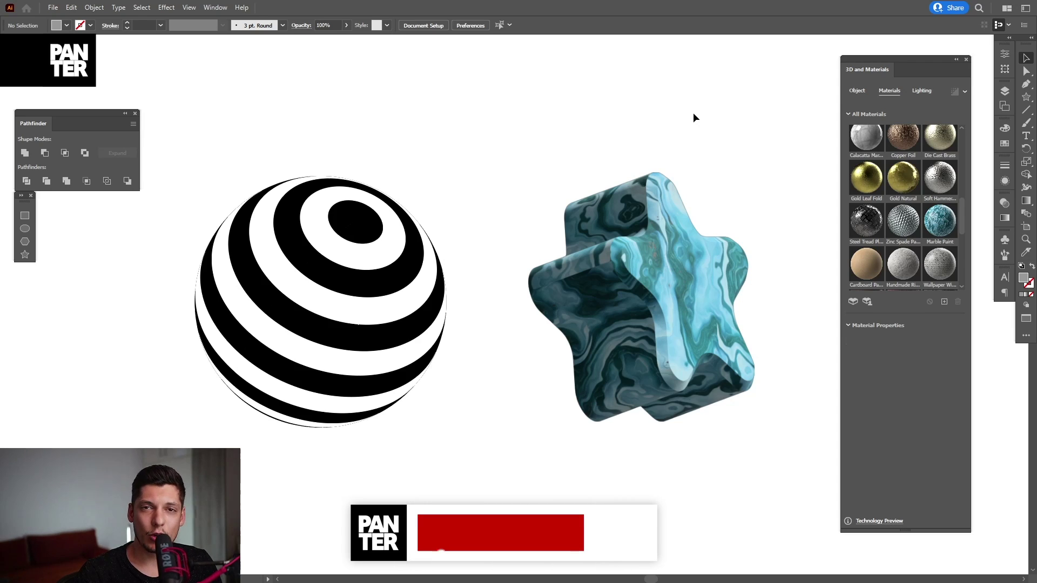